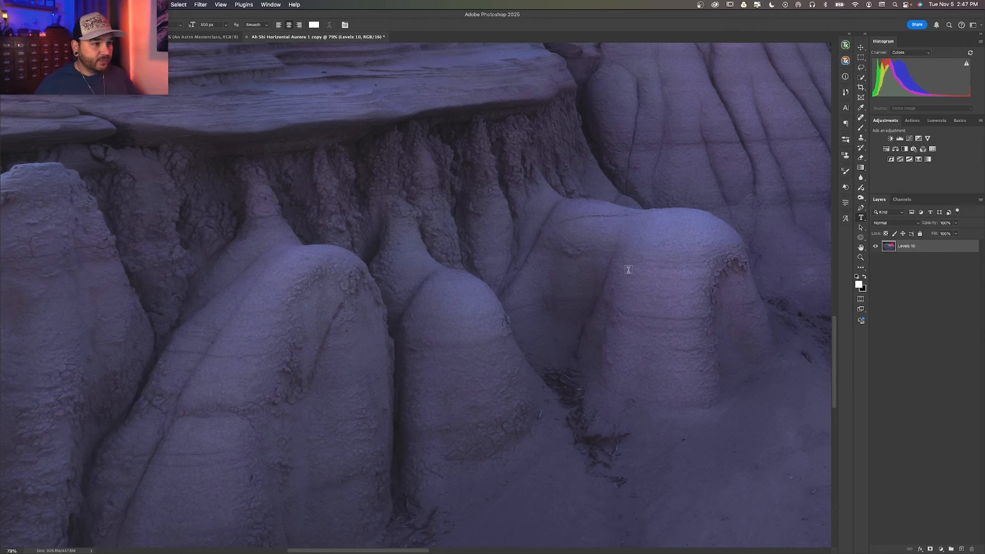
Step: Add a Levels adjustment layer, set its white input level to 163, and compare the image with and without it
scroll(628, 269, "down", 5)
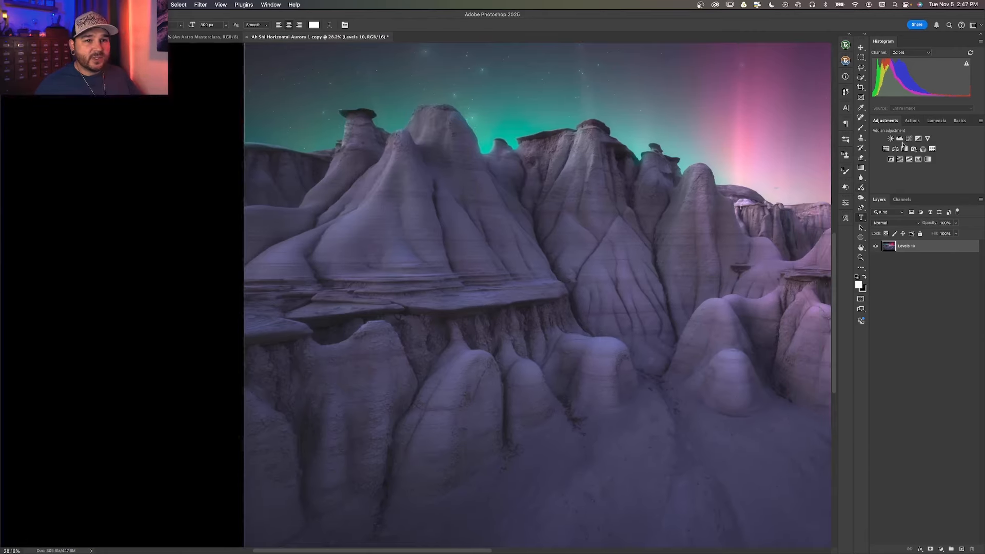
left_click(900, 138)
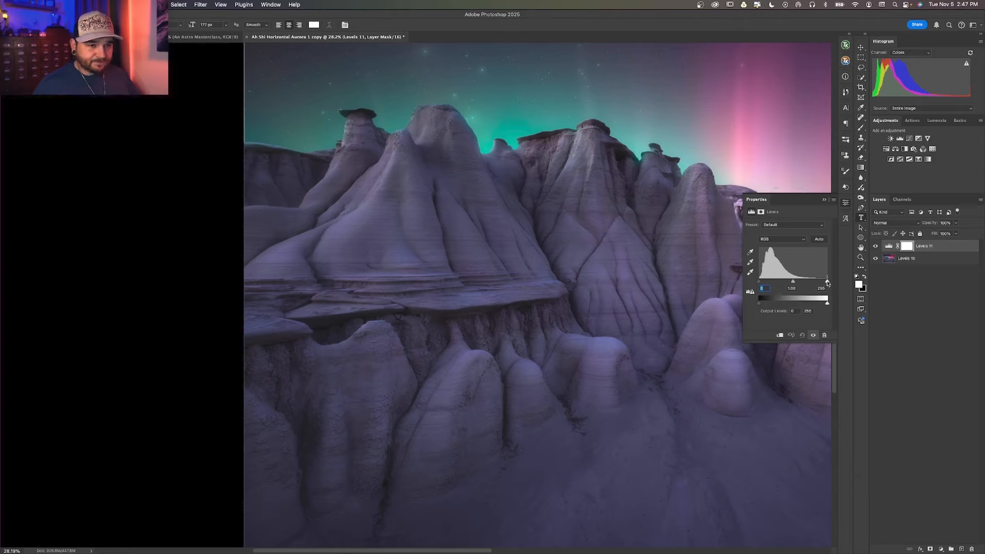
left_click_drag(827, 282, 802, 282)
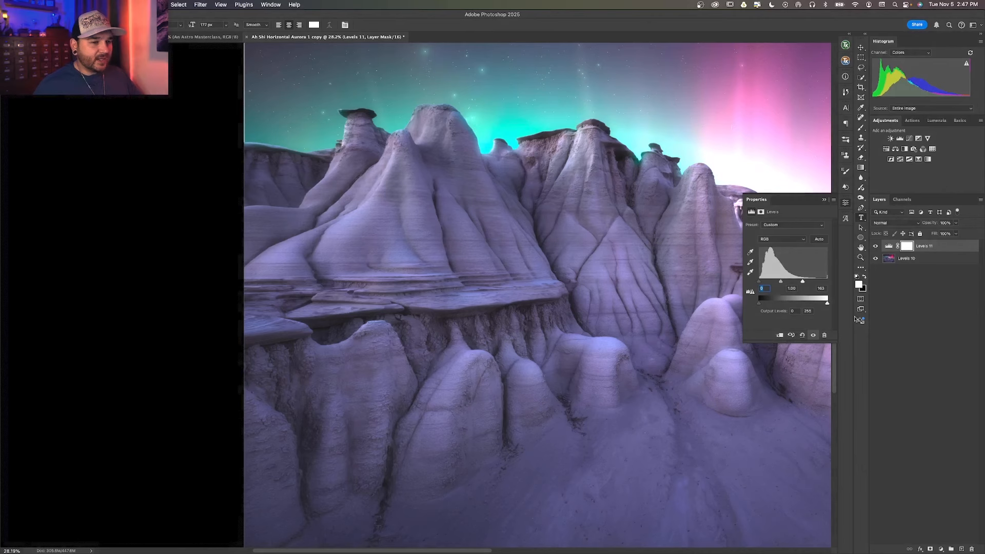
left_click(813, 336)
left_click(813, 336)
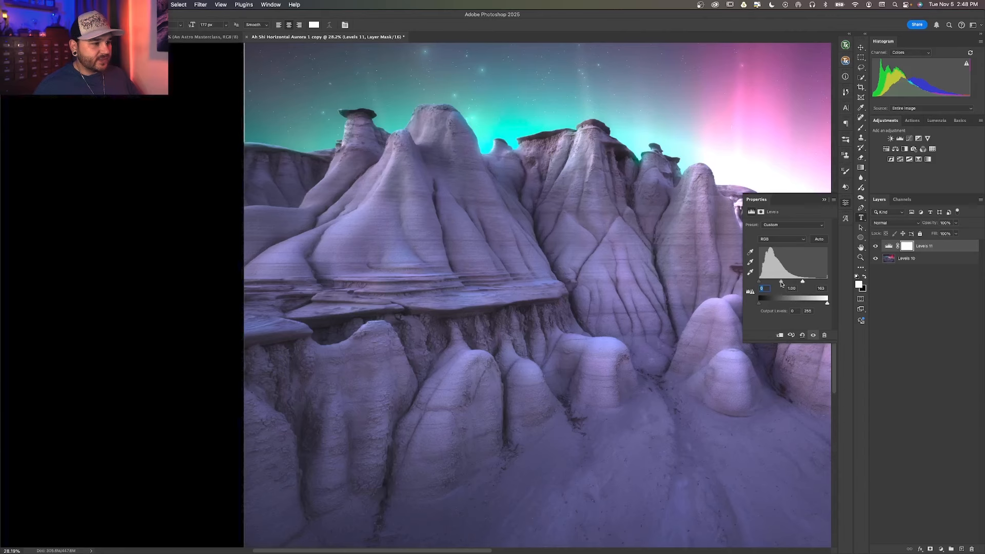
Step: Set the Levels midtone to 0.81 and the black output level to 7, and compare before and after
left_click_drag(781, 284, 760, 306)
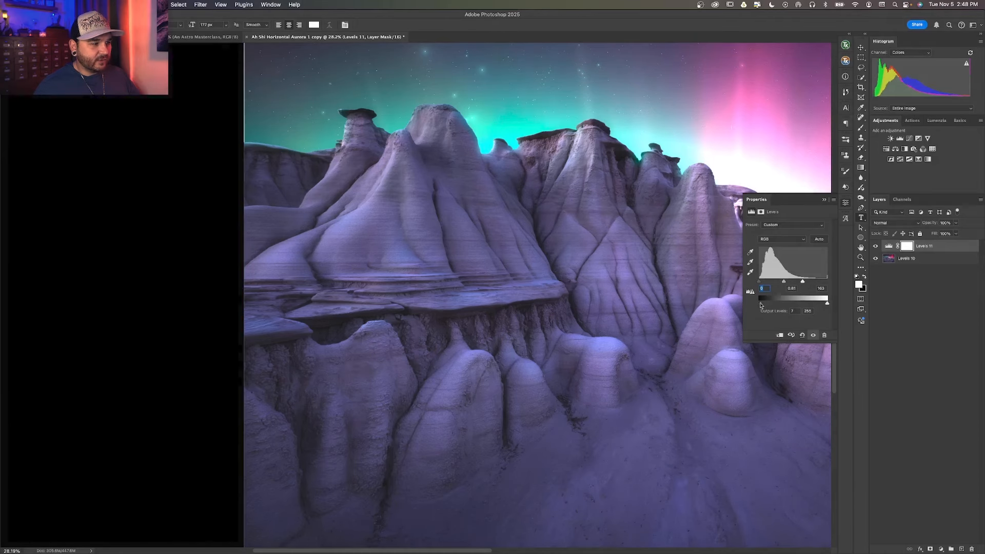
left_click(812, 336)
left_click(812, 336)
left_click(813, 336)
left_click(814, 336)
left_click(814, 336)
left_click(814, 337)
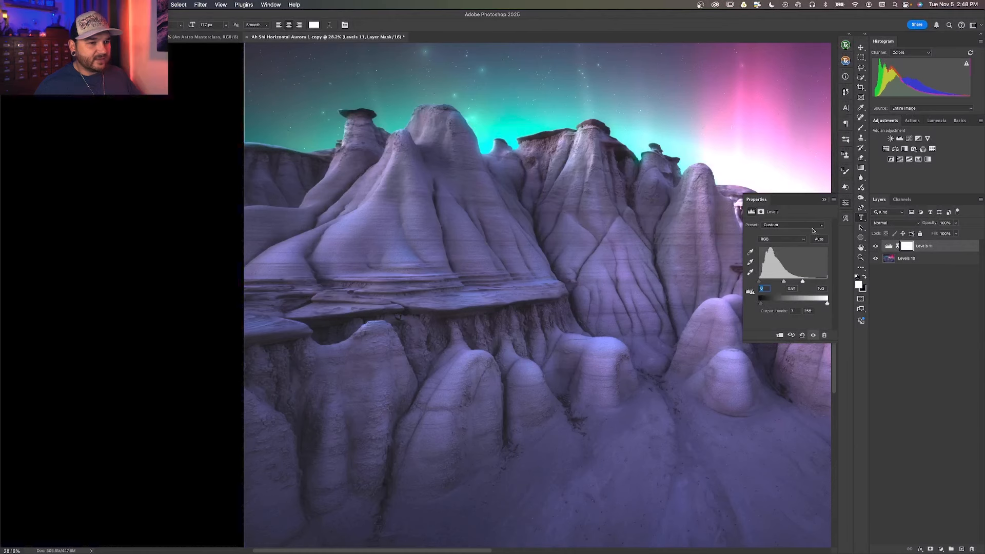
Step: Invert the Levels layer's mask to black and set up a white 175 px brush with 0% hardness
left_click(823, 201)
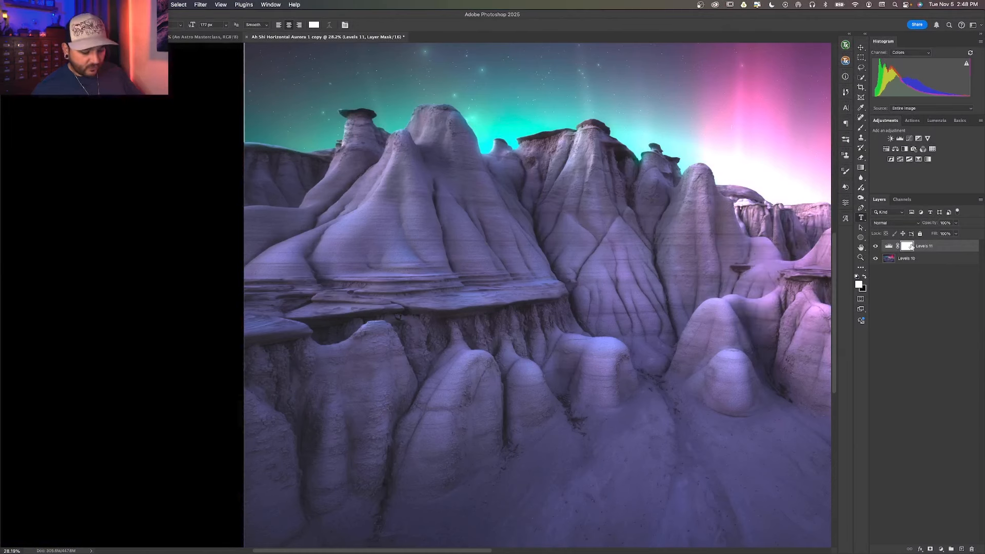
key("super+i")
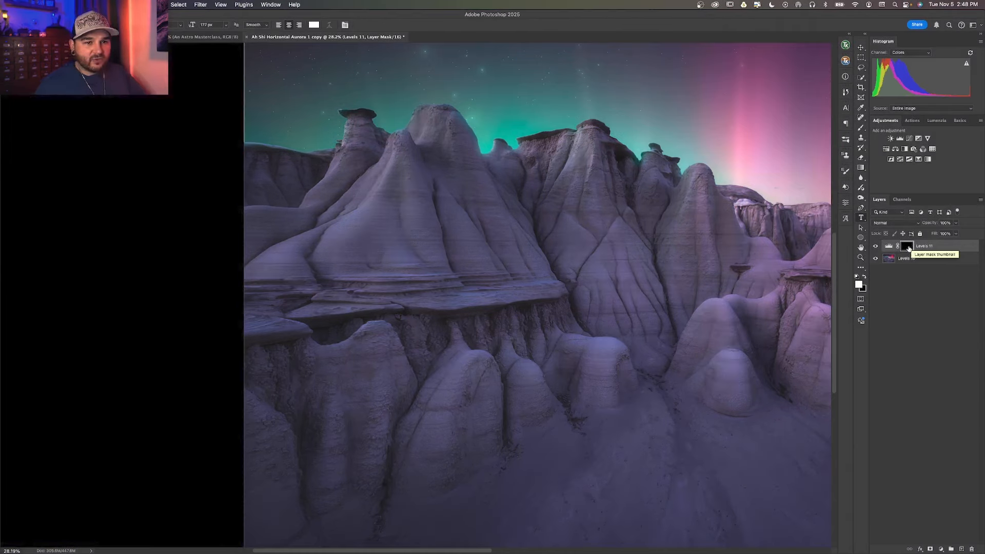
key("b")
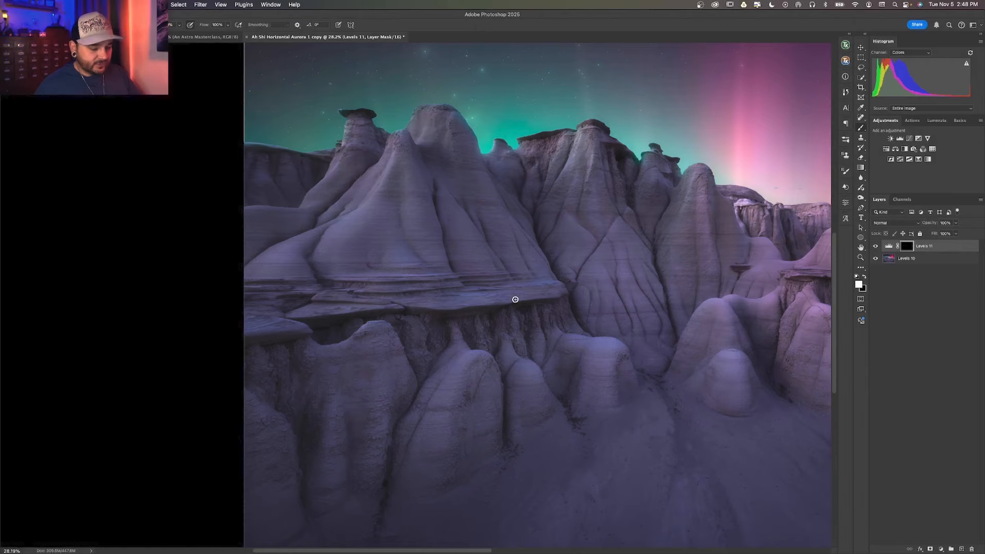
key("bracketright")
key("bracketright")
key("bracketright")
key("bracketright")
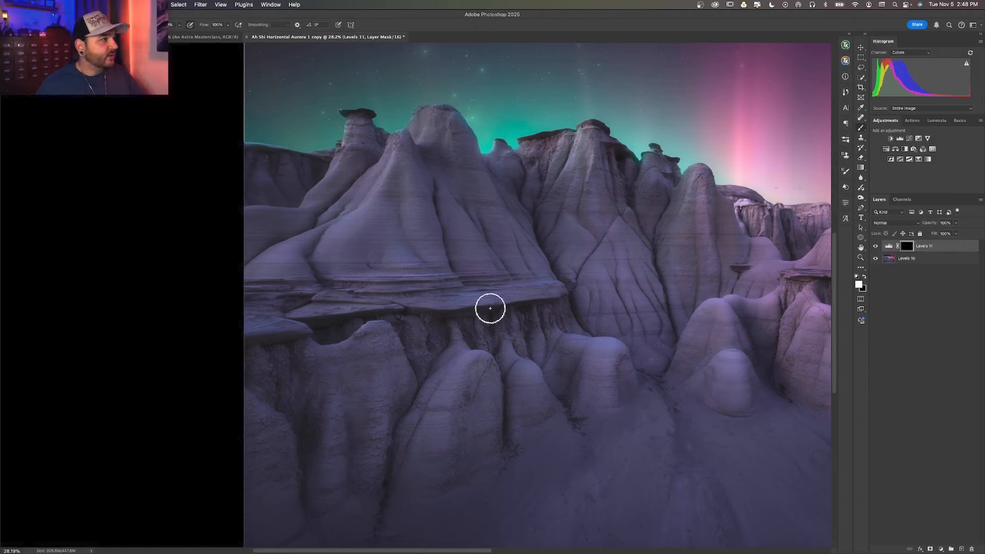
right_click(385, 335)
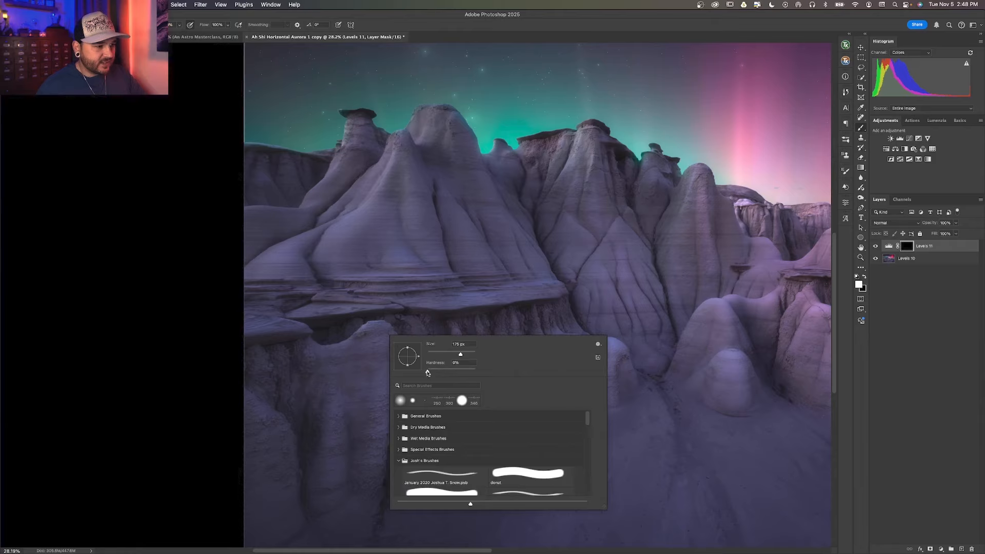
key("Return")
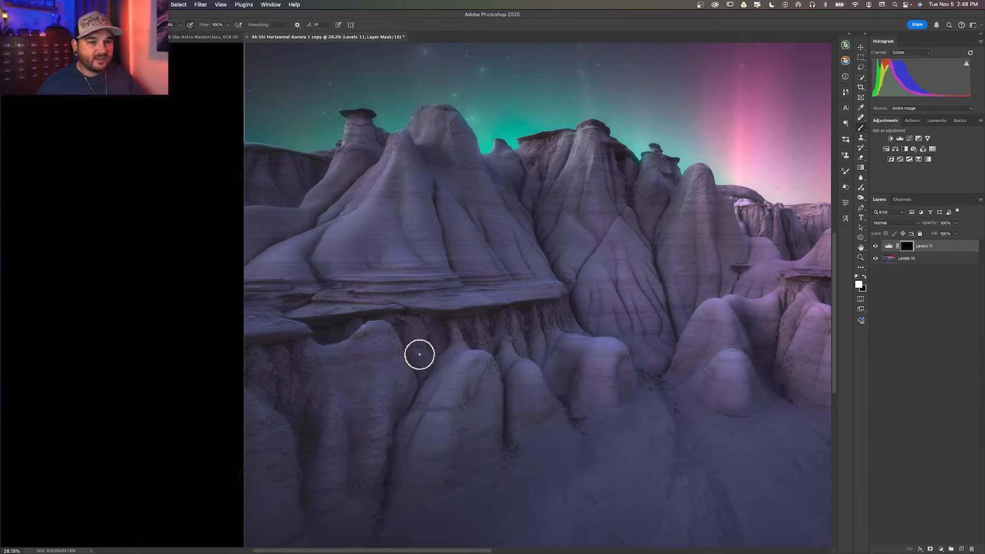
Step: Paint white on the Levels mask over the lit ridges of the left foreground hoodoos and compare with the layer hidden
mouse_move(389, 327)
left_mouse_down()
mouse_move(334, 343)
mouse_move(379, 326)
mouse_move(391, 332)
mouse_move(409, 383)
mouse_move(416, 376)
mouse_move(404, 406)
mouse_move(390, 344)
mouse_move(381, 333)
mouse_move(362, 337)
mouse_move(386, 341)
mouse_move(408, 381)
mouse_move(386, 430)
mouse_move(556, 370)
left_mouse_up()
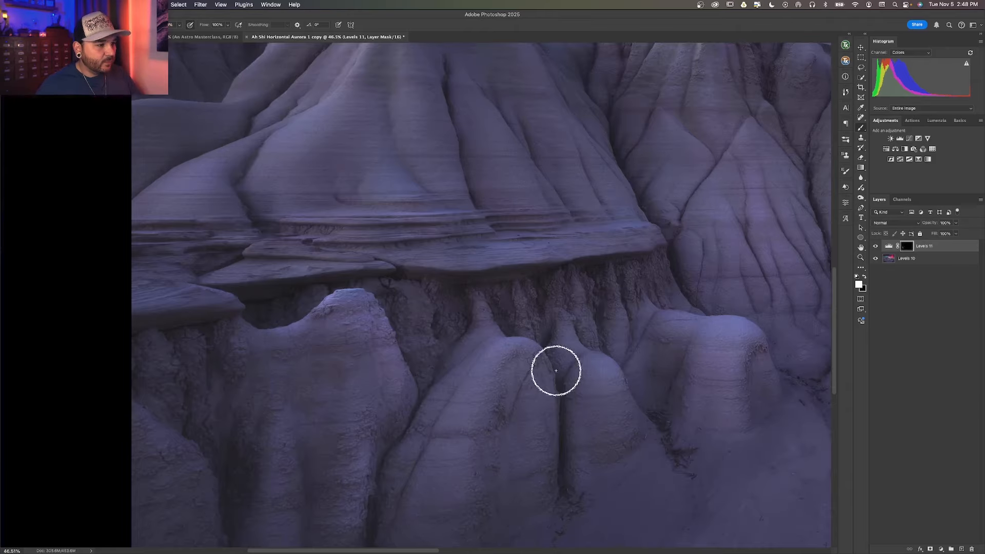
left_click(876, 247)
left_click(876, 246)
left_click(876, 246)
left_click(876, 246)
left_click(876, 246)
left_click(876, 246)
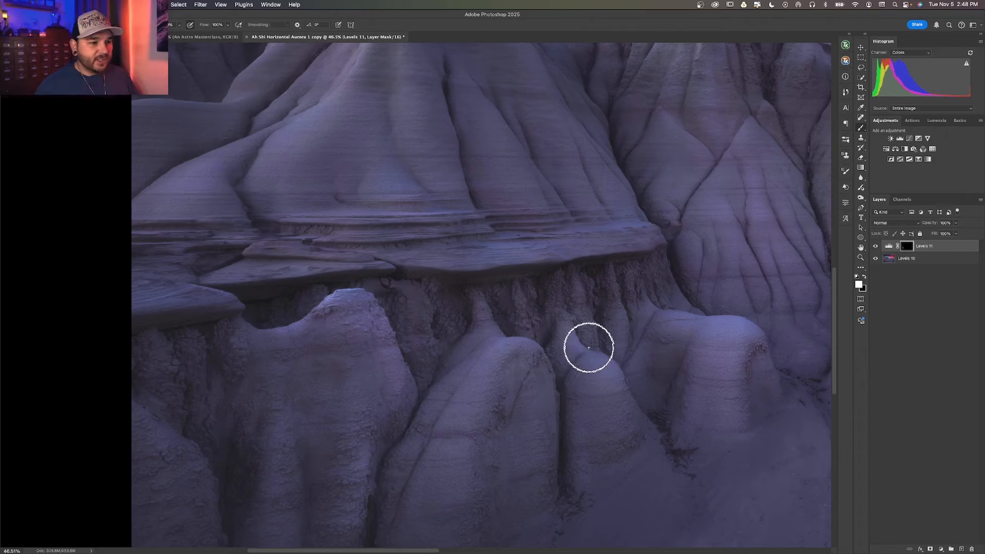
Step: Paint further white strokes on the mask over the small middle hoodoo and the far-left rock faces, and compare before and after
mouse_move(616, 374)
left_mouse_down()
mouse_move(644, 415)
mouse_move(625, 383)
left_mouse_up()
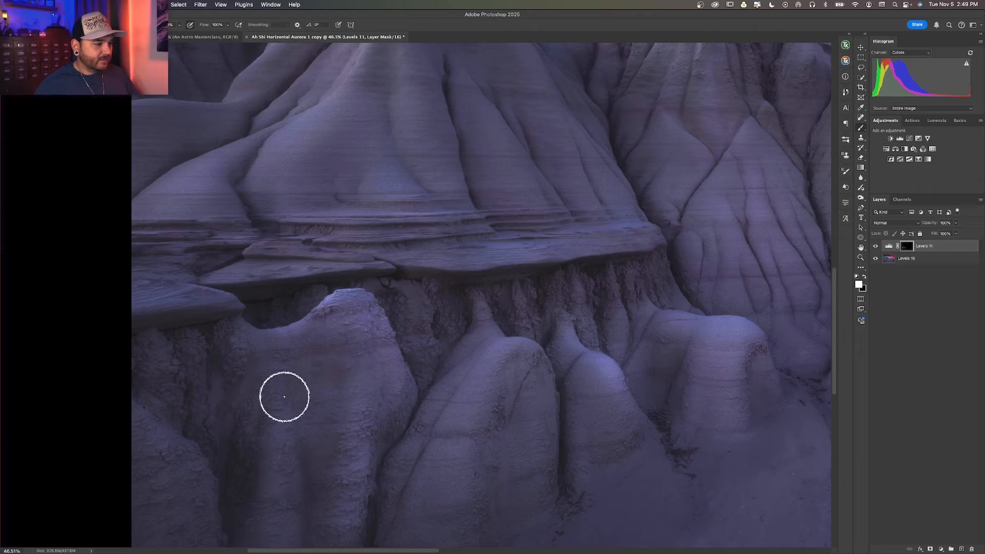
mouse_move(290, 508)
left_mouse_down()
mouse_move(261, 347)
mouse_move(215, 424)
mouse_move(177, 444)
mouse_move(148, 418)
left_mouse_up()
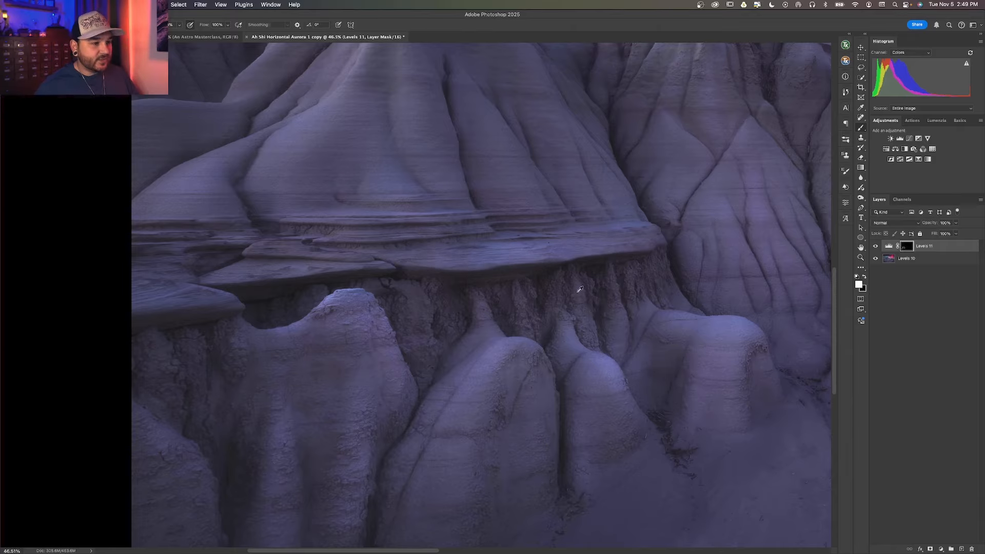
scroll(580, 290, "down", 3)
scroll(575, 286, "up", 3)
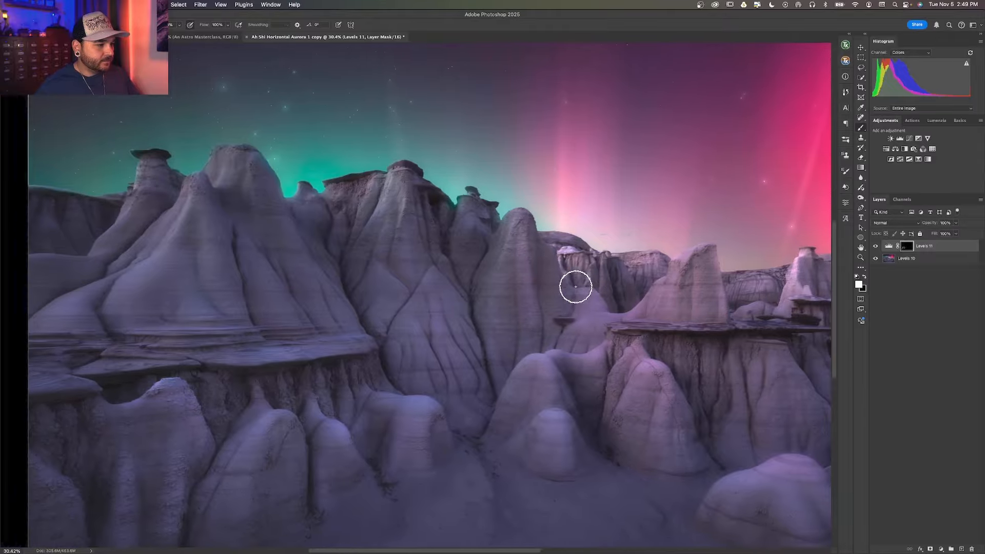
scroll(575, 287, "down", 2)
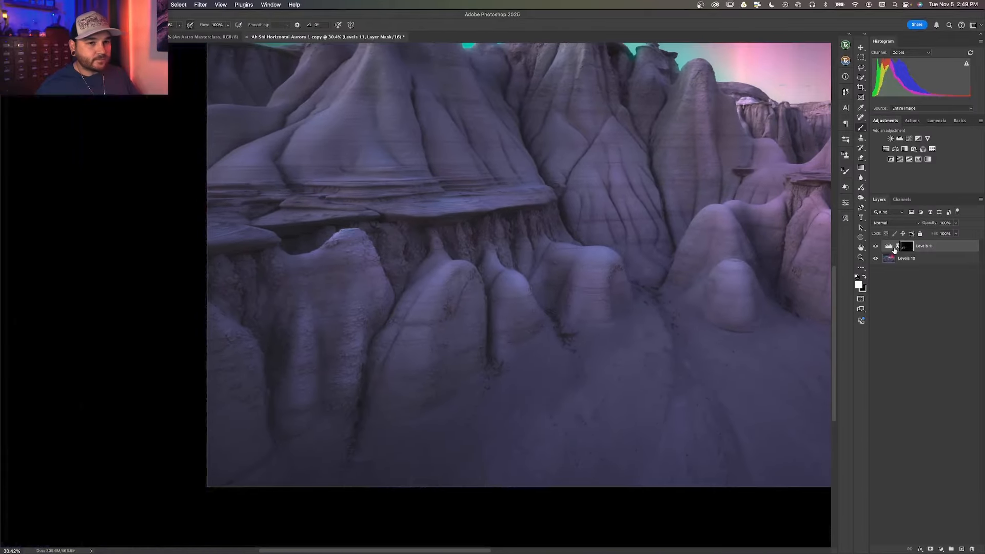
left_click(876, 247)
left_click(876, 247)
left_click(876, 247)
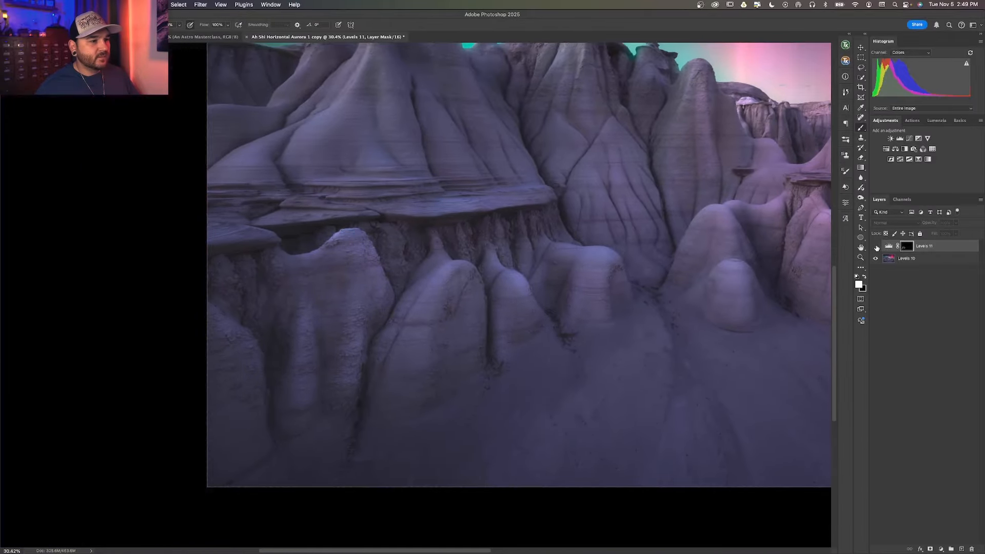
left_click(876, 247)
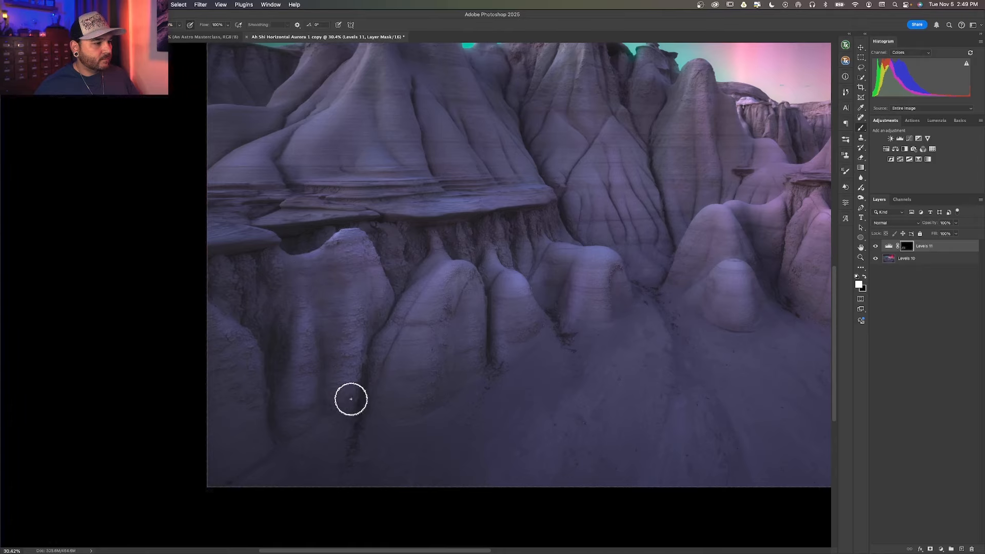
mouse_move(939, 225)
left_mouse_down()
mouse_move(928, 226)
mouse_move(952, 222)
left_mouse_up()
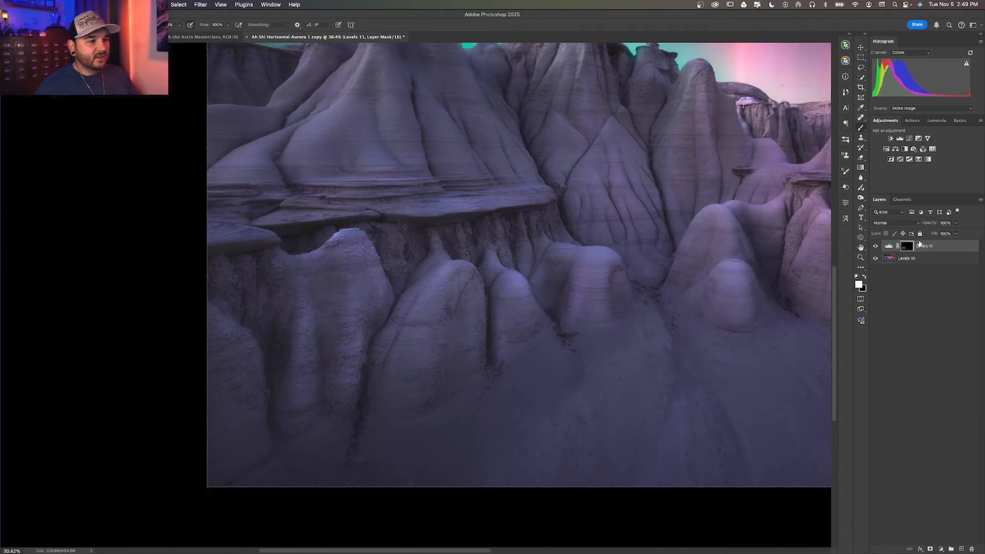
Step: View the Levels layer mask on its own, feather it by 44.7 px, and return to the image view
double_click(904, 249)
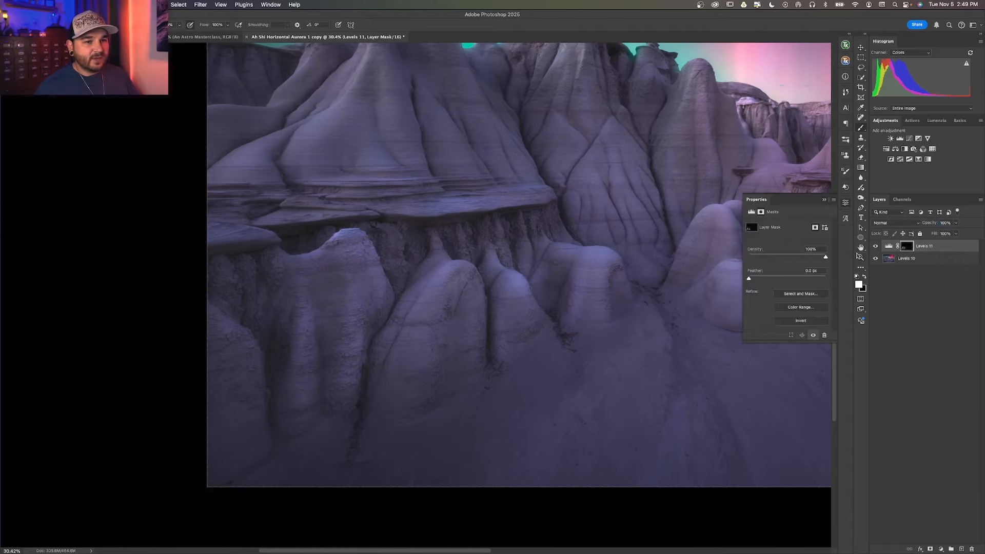
left_click(904, 248, "alt")
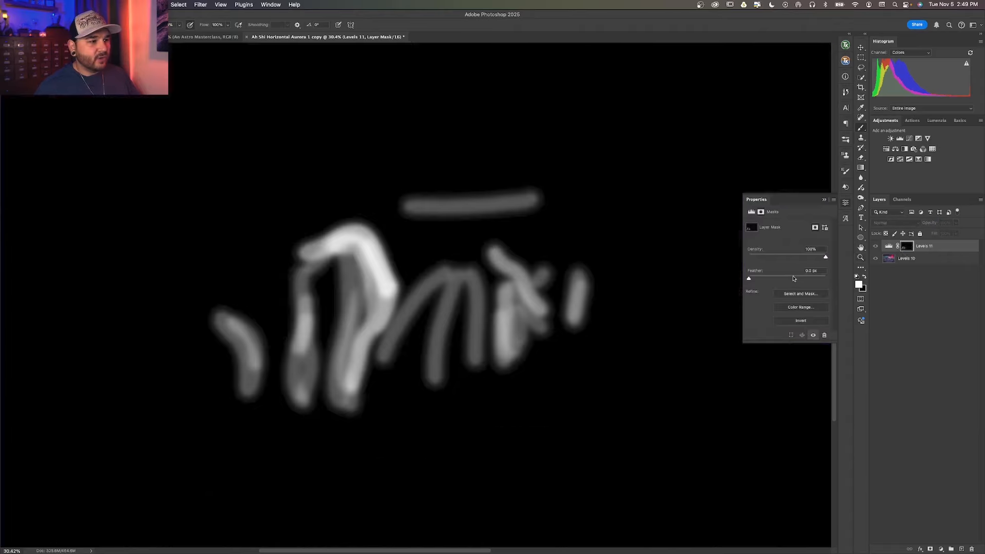
left_click(793, 278)
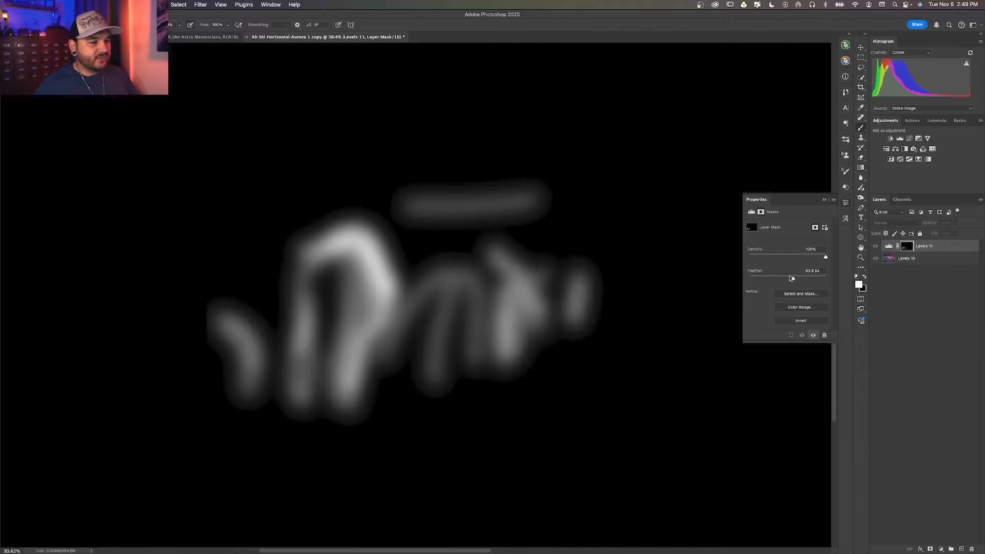
left_click_drag(791, 278, 790, 277)
left_click(906, 249, "alt")
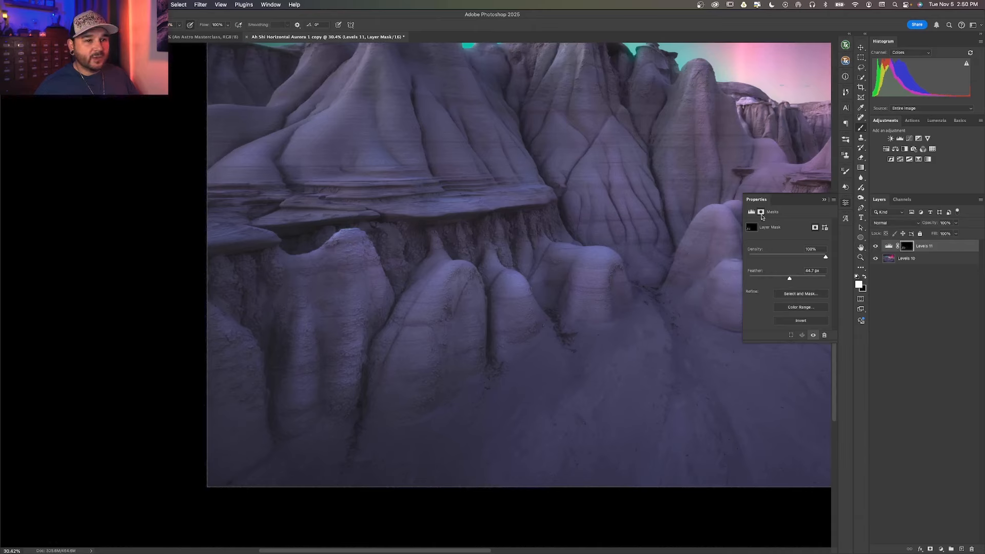
Step: Set the Levels adjustment's white input level to 178 and compare the whole image with and without the layer
left_click(749, 211)
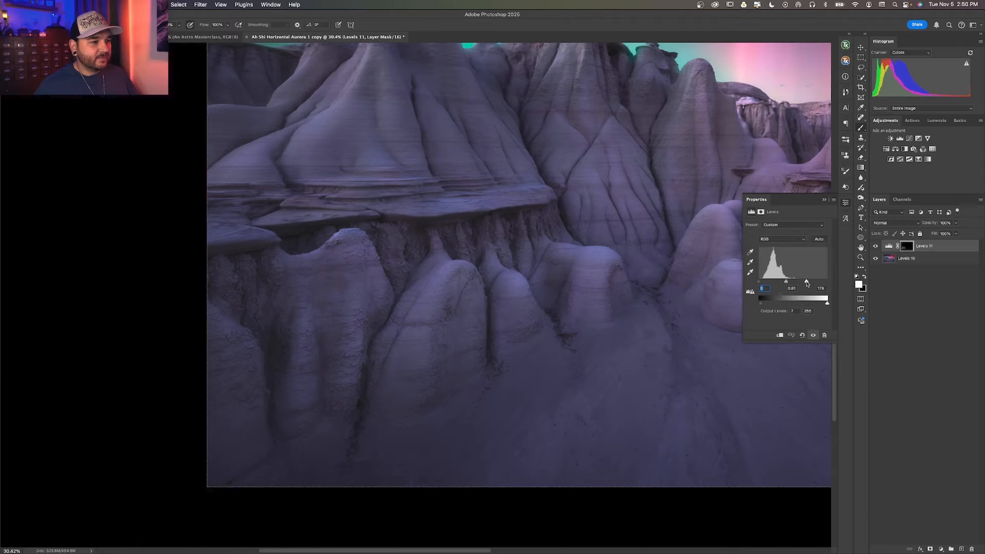
scroll(587, 198, "up", 6)
scroll(588, 198, "right", 3)
scroll(588, 198, "down", 4)
scroll(588, 198, "left", 2)
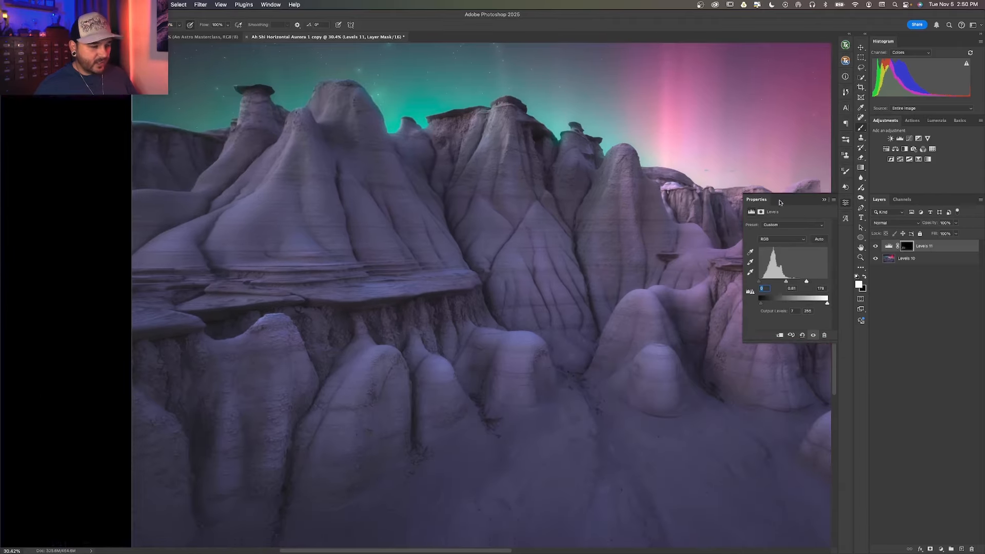
key("super+minus")
key("super+minus")
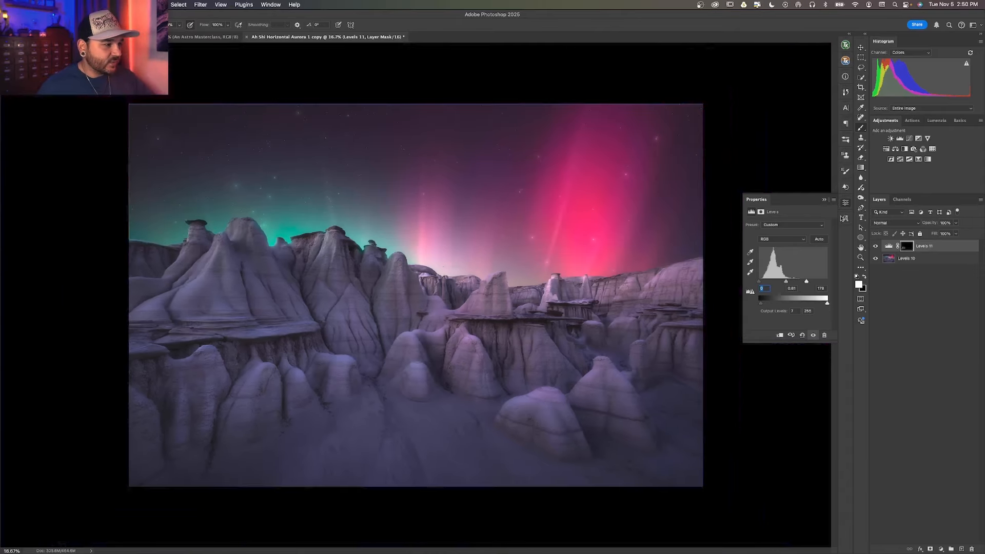
left_click(876, 247)
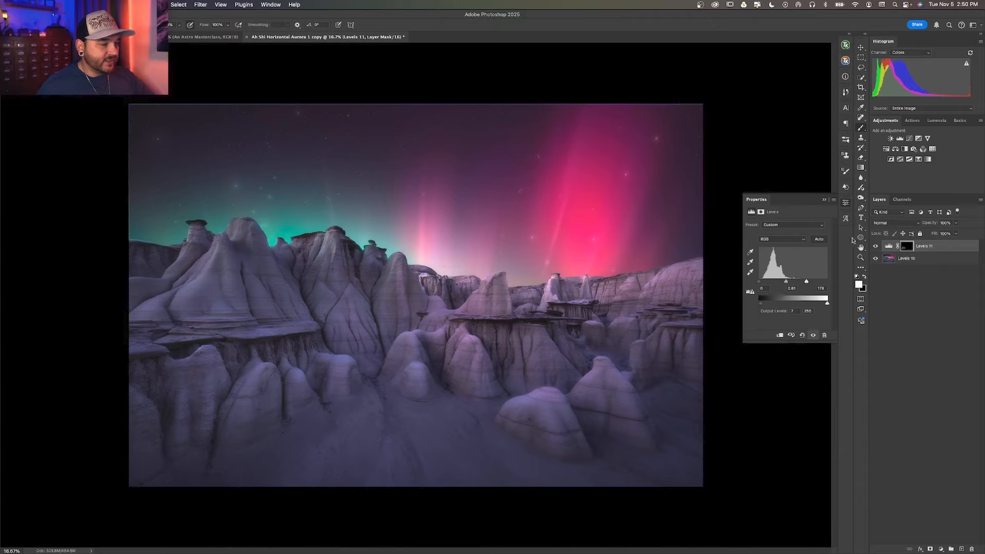
Step: Load the RGB channel's luminosity as a selection and save it as a new alpha channel
left_click(897, 200)
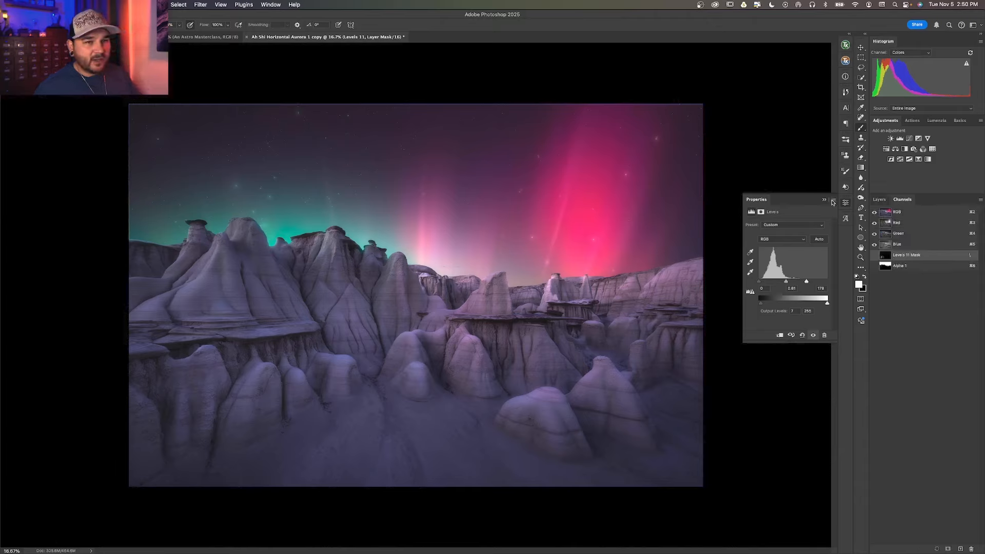
left_click(824, 199)
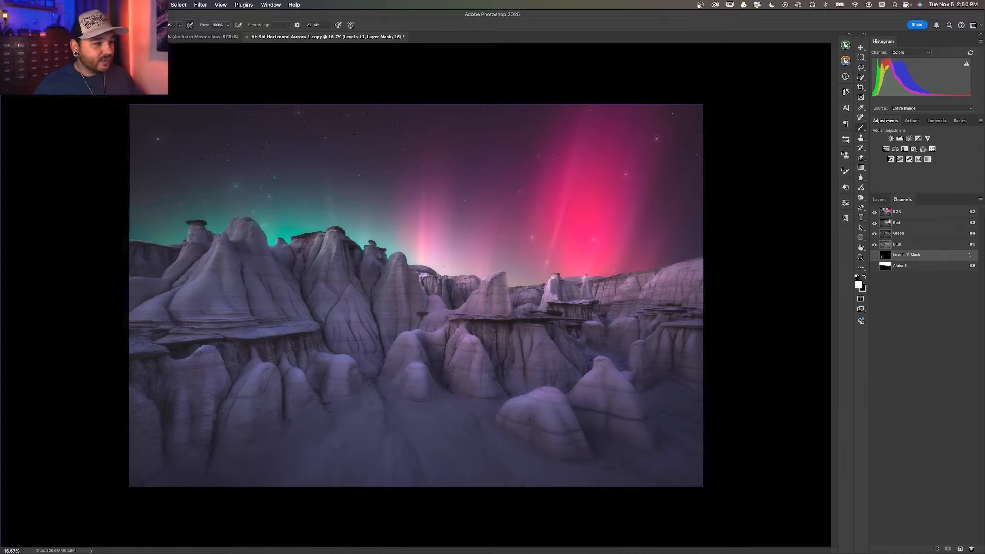
left_click(885, 212, "super")
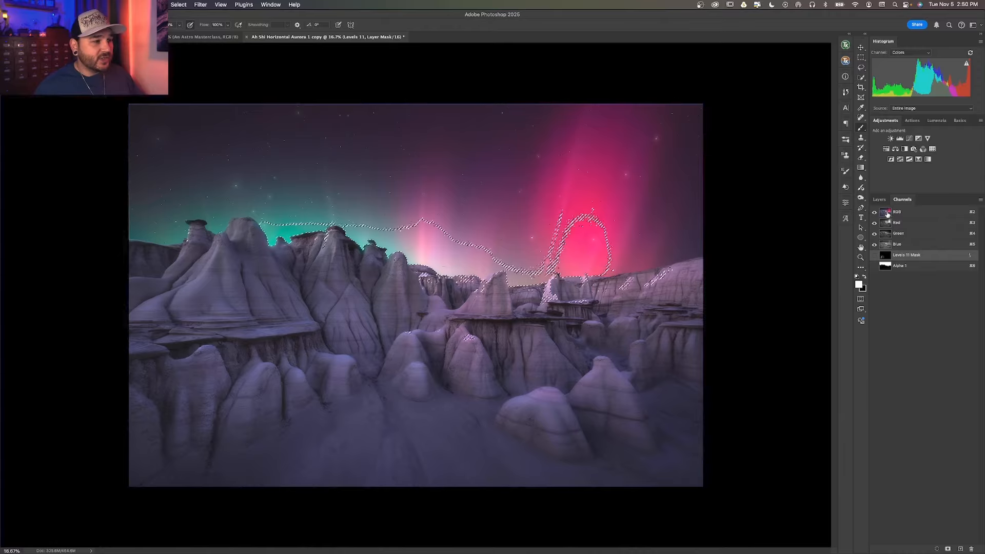
left_click(947, 548)
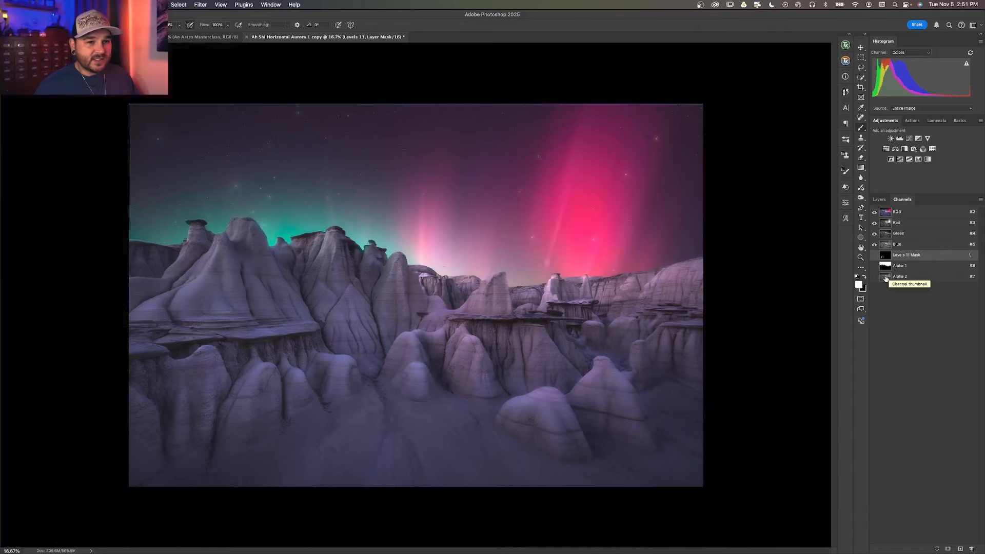
Step: Display the new luminosity alpha channel by itself and invert its tones
left_click(887, 277)
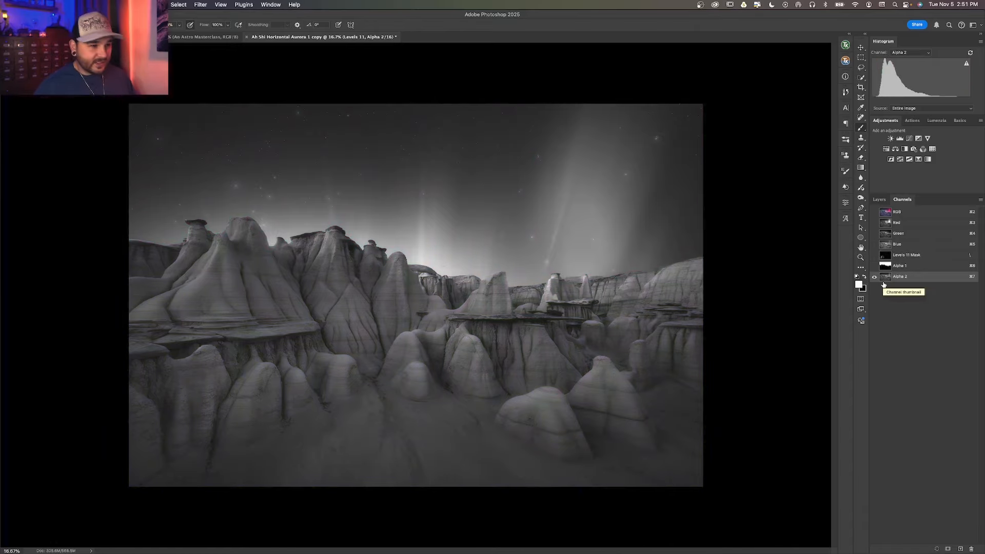
key("super+i")
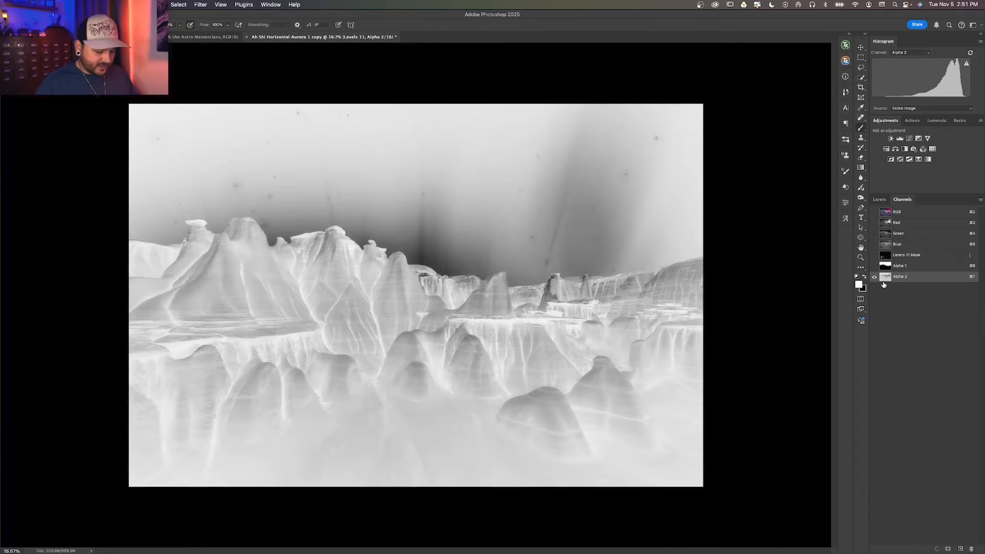
Step: Invert the Alpha 2 channel back and apply Levels with black input 15, midtones 0.57 and white input about 160
key("super+i")
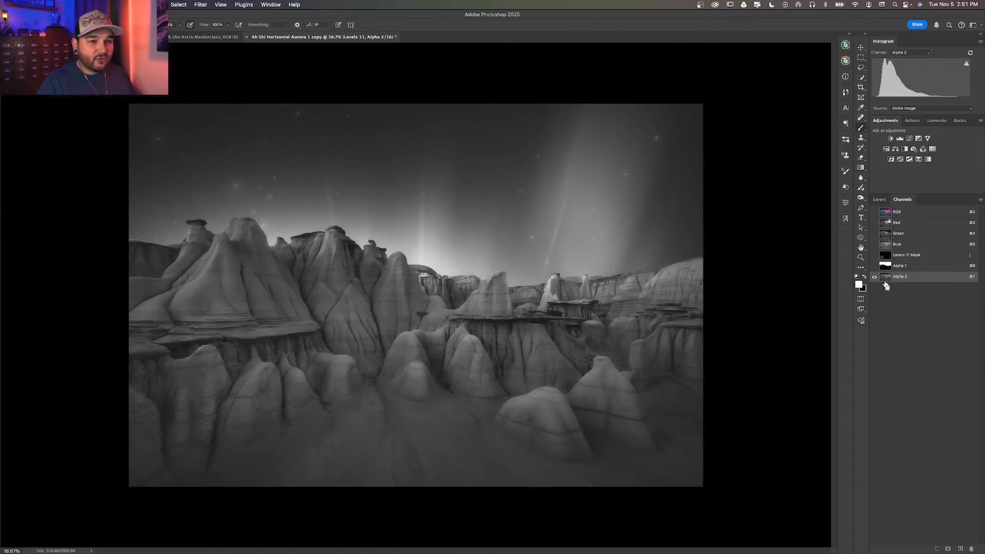
key("super+l")
left_click_drag(708, 95, 761, 55)
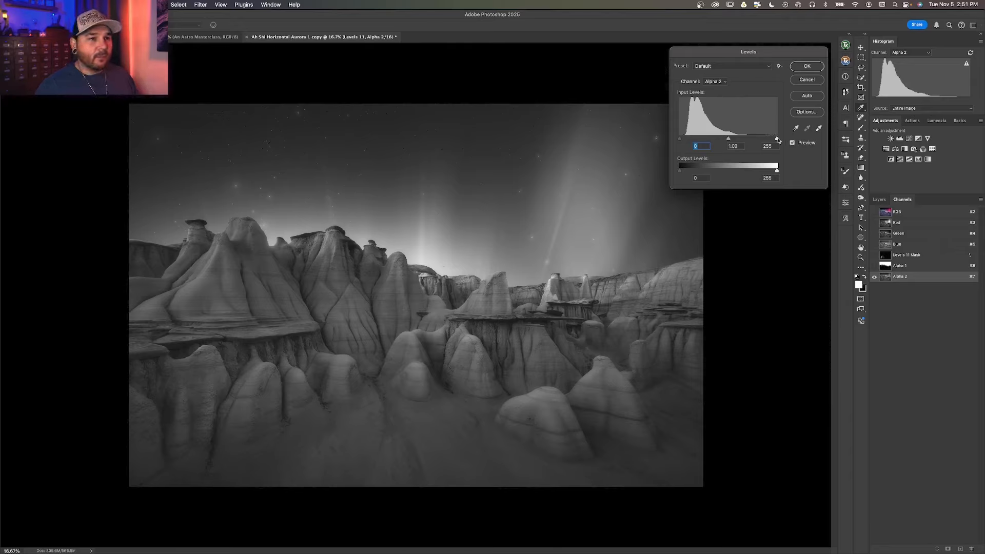
left_click_drag(777, 139, 746, 139)
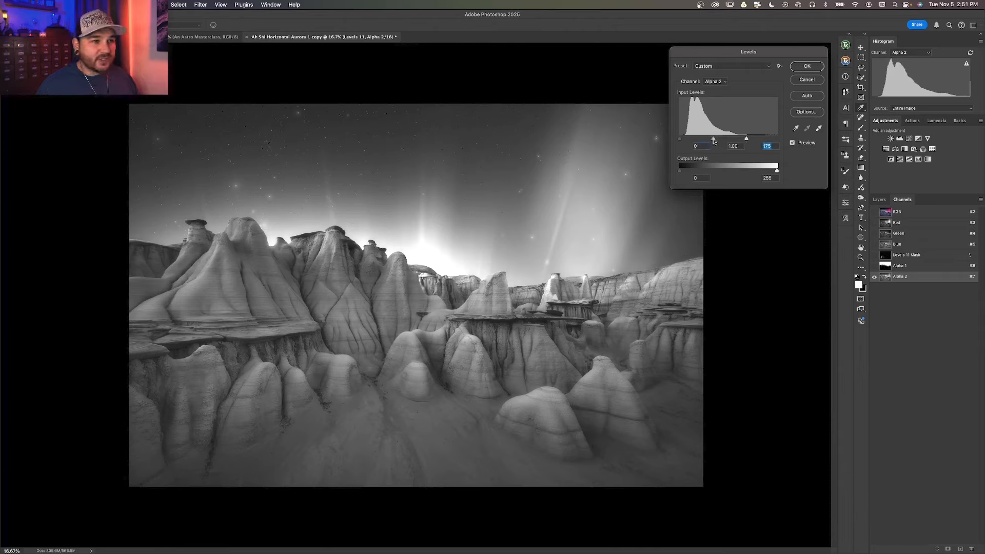
left_click_drag(713, 140, 746, 137)
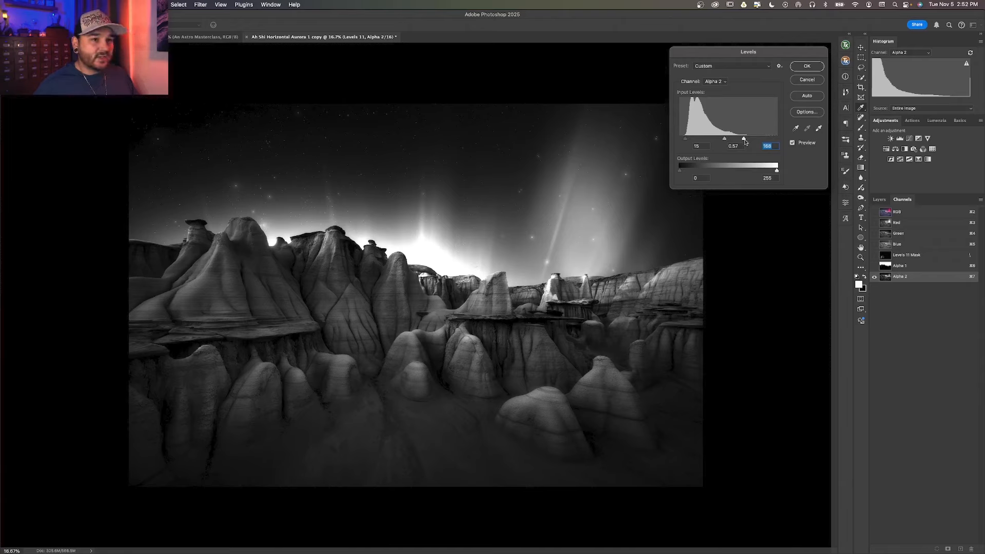
left_click_drag(745, 140, 742, 140)
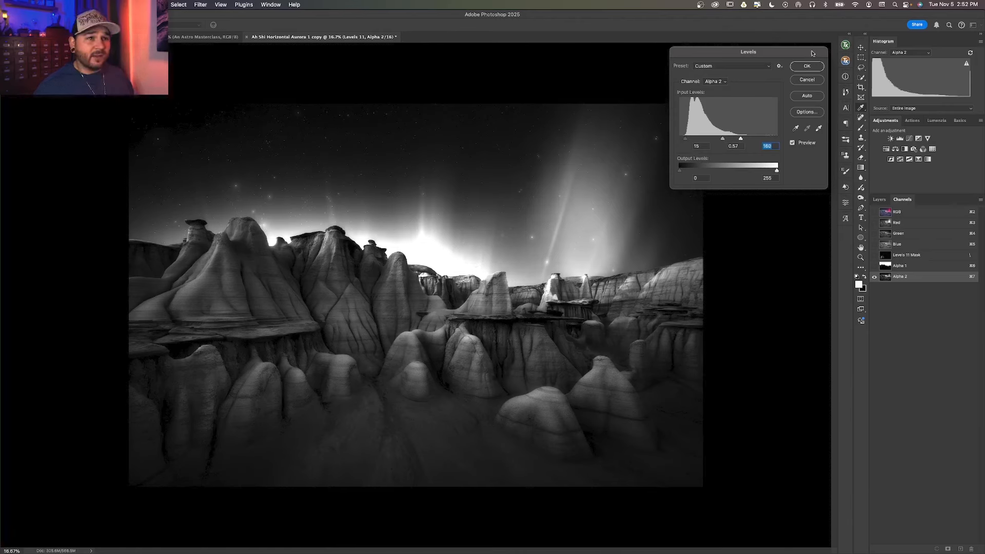
left_click(807, 66)
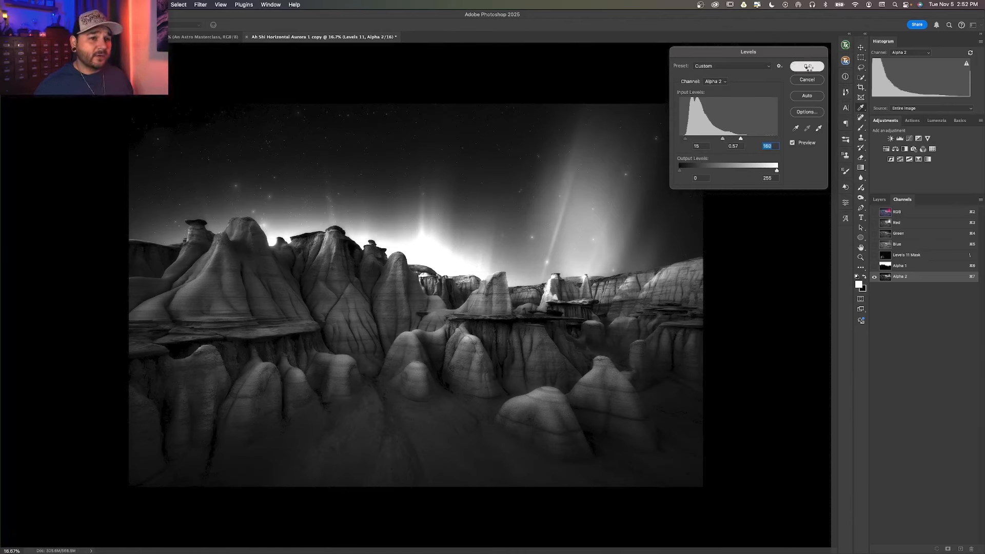
Step: Show the RGB composite without the Alpha 2 overlay and load the Alpha 2 channel as a selection
left_click(874, 212)
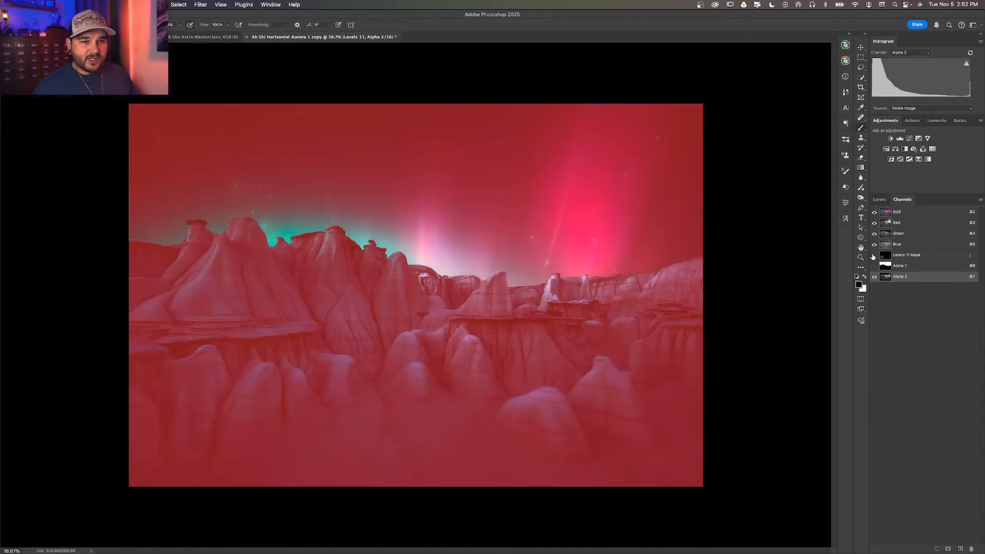
left_click(874, 276)
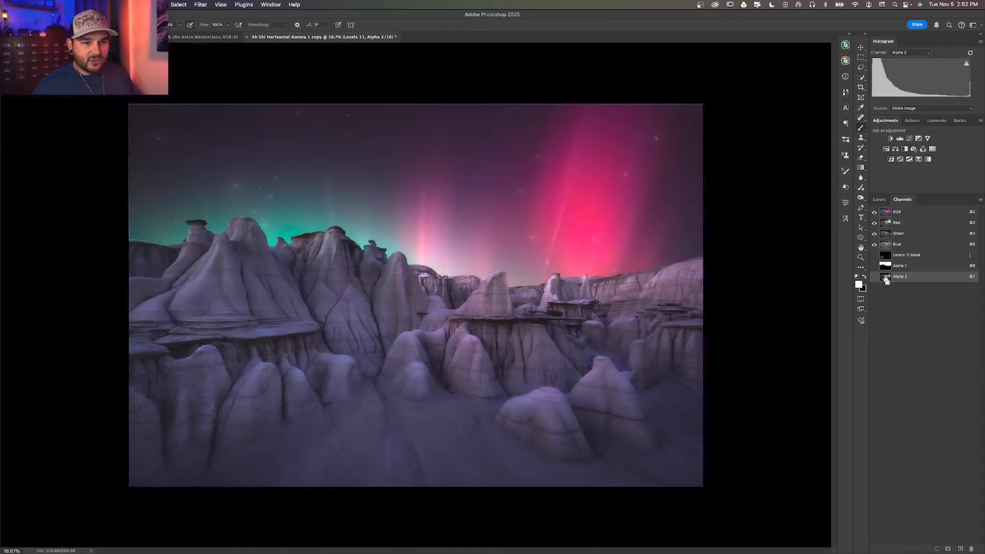
left_click(886, 277, "super")
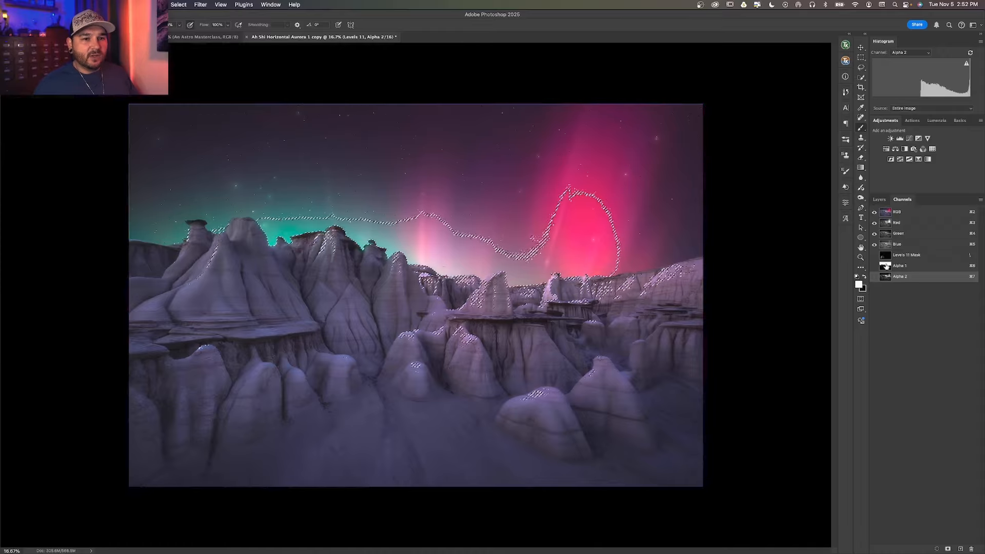
Step: Add a Levels adjustment layer masked by the luminosity selection and check its layer mask
left_click(880, 200)
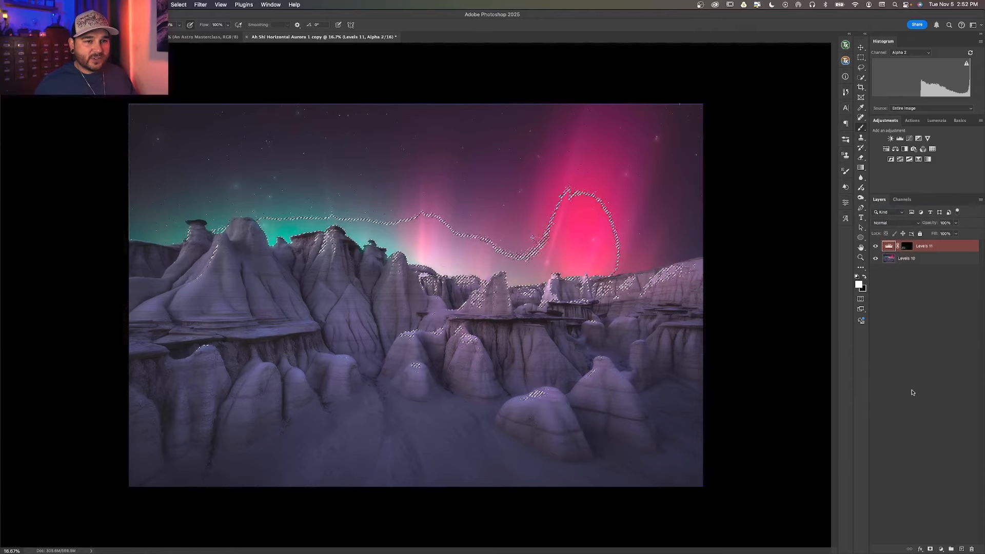
left_click(900, 140)
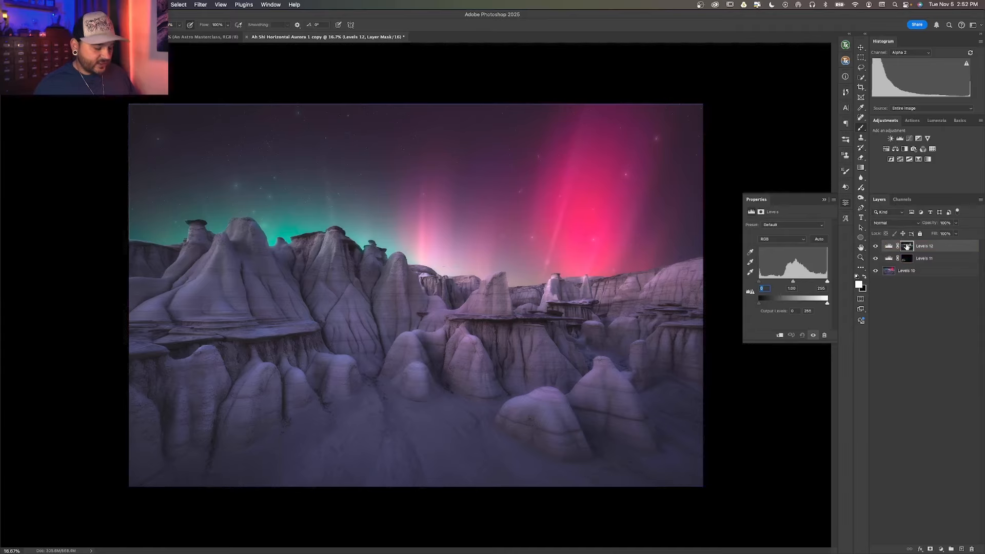
left_click(906, 247, "alt")
left_click(906, 246, "alt")
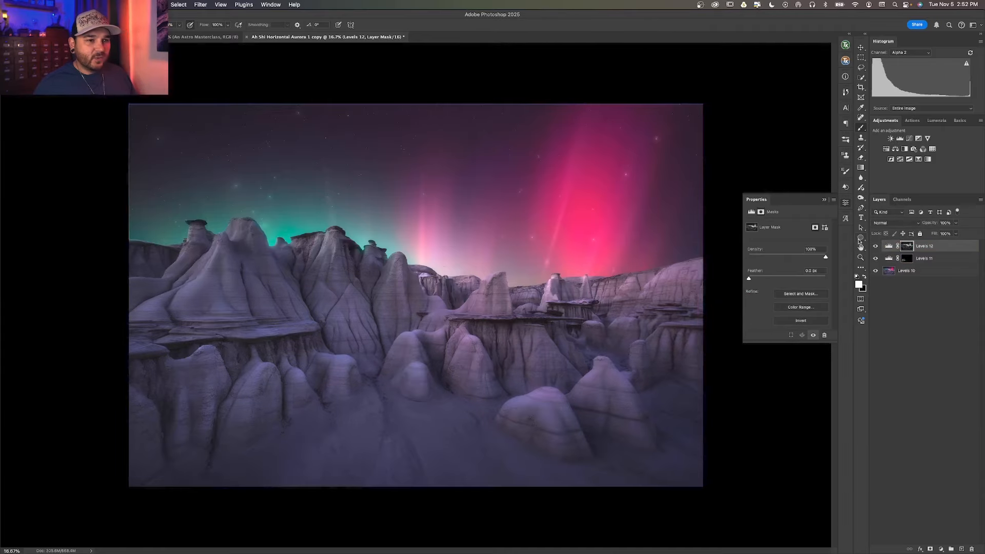
Step: Brighten the new Levels adjustment with a white input level of about 109 and midtones of 0.85
left_click(889, 246)
left_click_drag(826, 283, 788, 283)
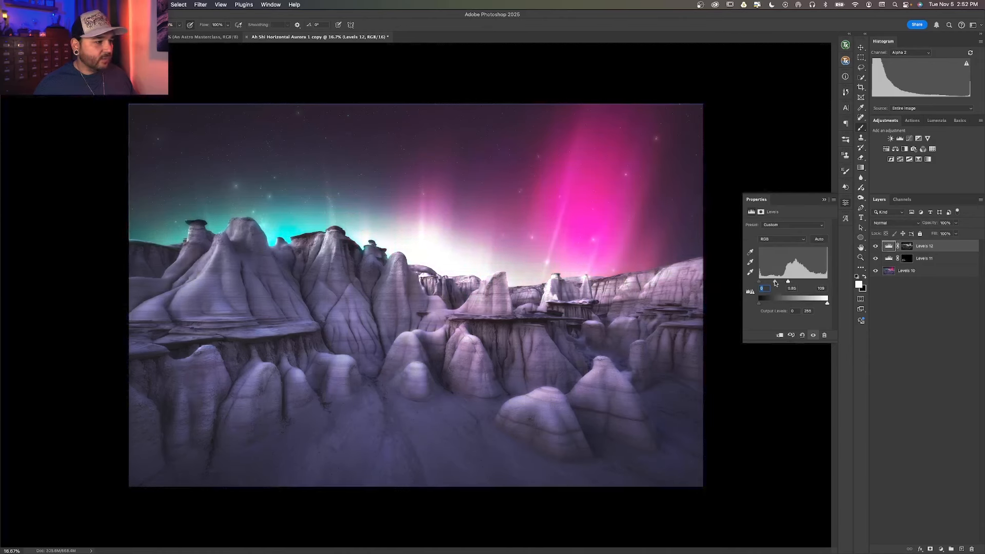
left_click(825, 201)
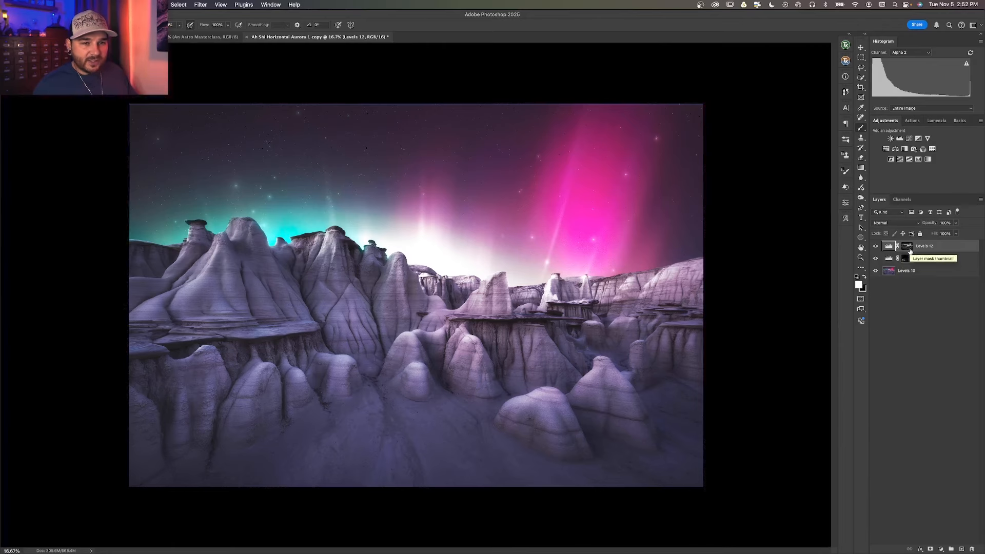
Step: Put the luminosity-masked Levels layer in a group and give the group a black layer mask
left_click(906, 247)
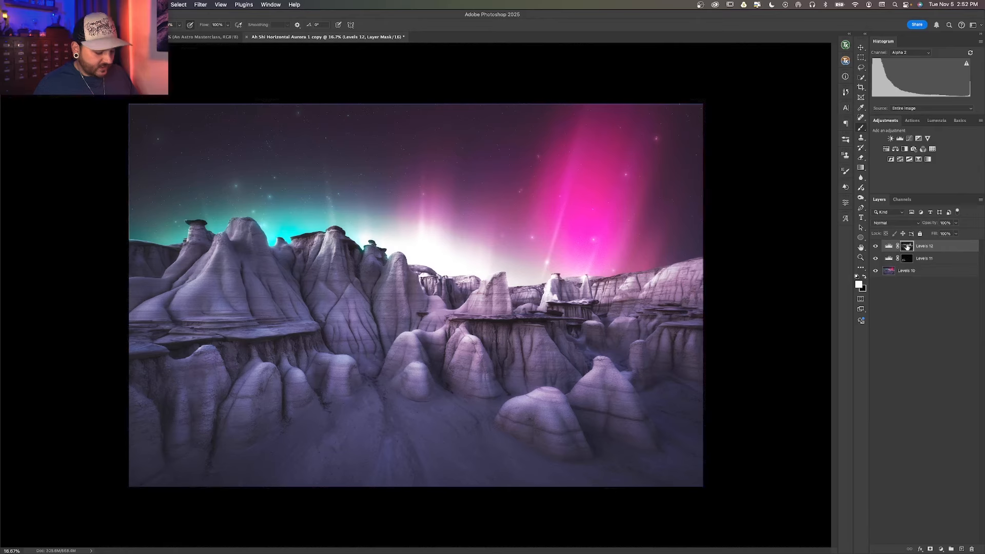
key("super+g")
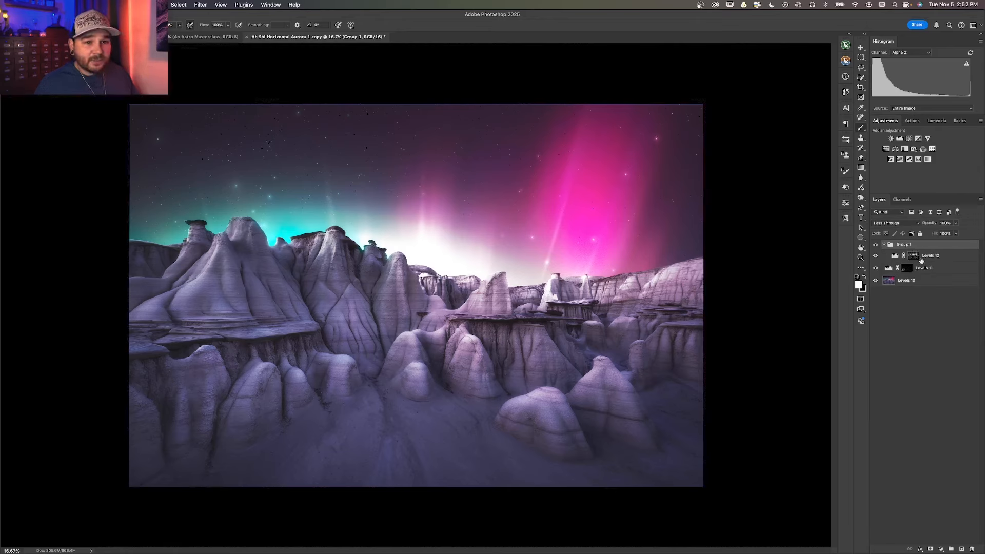
left_click(930, 549, "alt")
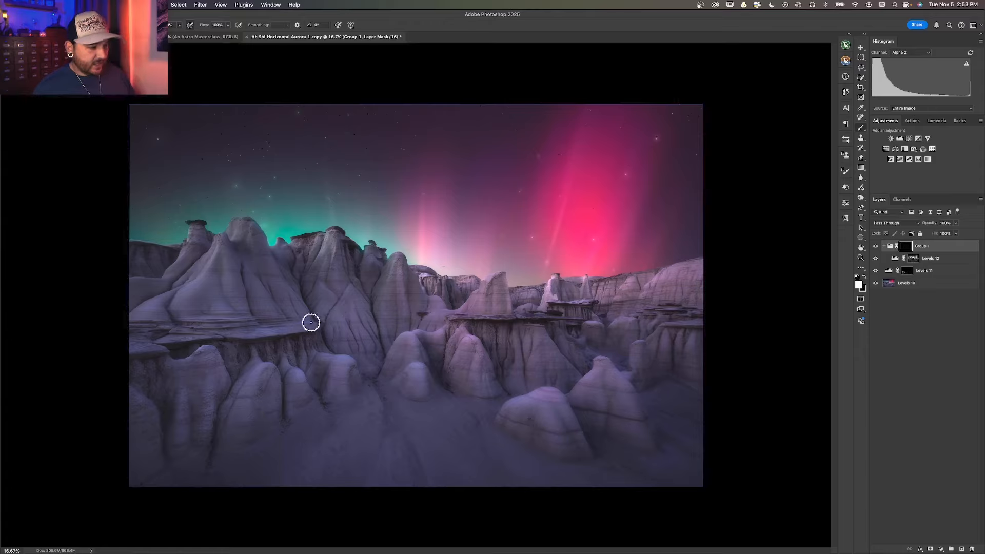
Step: Paint white on the group mask over the foreground and middle rock formations, changing the brush size to suit each area
key("bracketright")
key("bracketright")
key("bracketright")
key("bracketright")
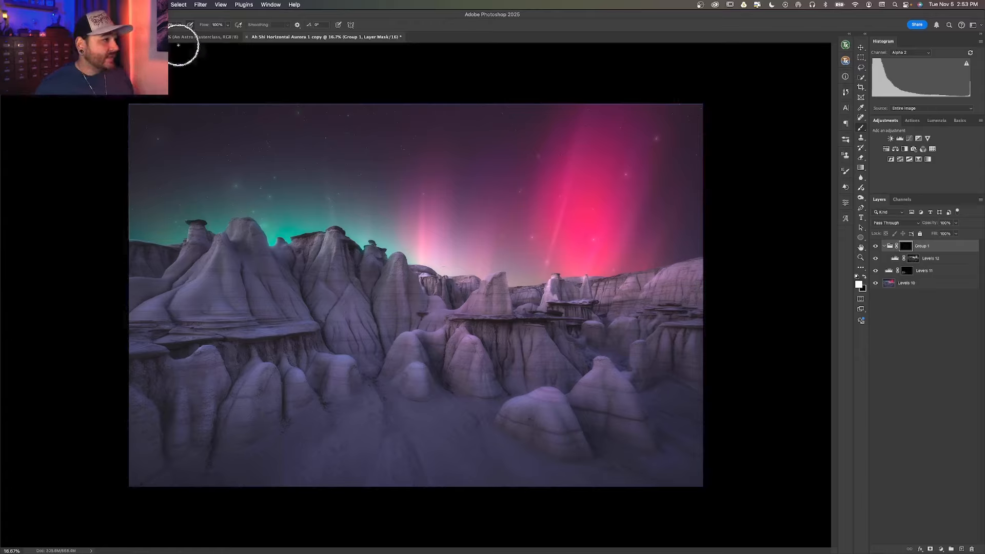
mouse_move(228, 382)
left_mouse_down()
mouse_move(264, 363)
mouse_move(287, 394)
mouse_move(295, 379)
mouse_move(310, 394)
mouse_move(273, 353)
mouse_move(252, 353)
mouse_move(249, 367)
mouse_move(227, 372)
mouse_move(209, 346)
mouse_move(189, 355)
mouse_move(205, 351)
mouse_move(224, 374)
mouse_move(306, 358)
mouse_move(350, 362)
mouse_move(355, 375)
mouse_move(346, 365)
mouse_move(426, 360)
mouse_move(407, 371)
mouse_move(441, 388)
mouse_move(471, 344)
mouse_move(503, 404)
mouse_move(549, 390)
mouse_move(581, 429)
mouse_move(587, 372)
mouse_move(603, 361)
mouse_move(640, 412)
mouse_move(670, 338)
left_mouse_up()
key("bracketleft")
key("bracketleft")
key("bracketleft")
key("bracketleft")
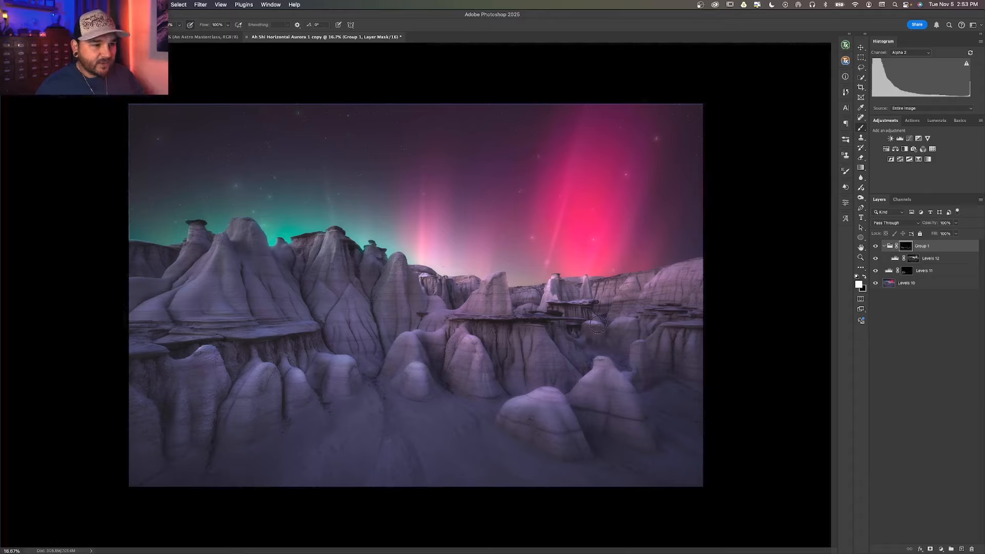
left_click_drag(446, 325, 412, 336)
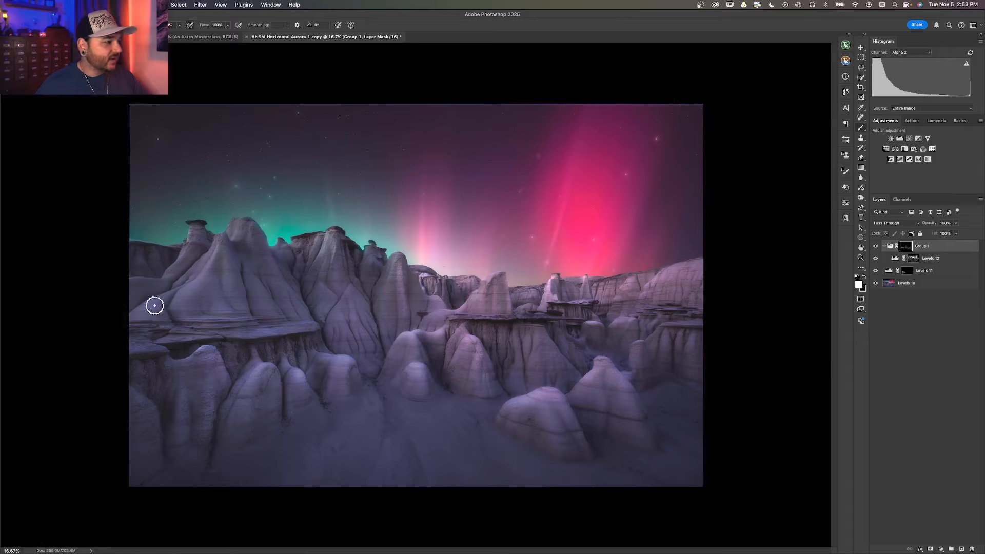
Step: Paint white on the group mask across the large rock slope on the image's left with a larger brush, then reduce the brush size
key("bracketright")
key("bracketright")
key("bracketright")
mouse_move(154, 304)
left_mouse_down()
mouse_move(218, 277)
mouse_move(262, 304)
left_mouse_up()
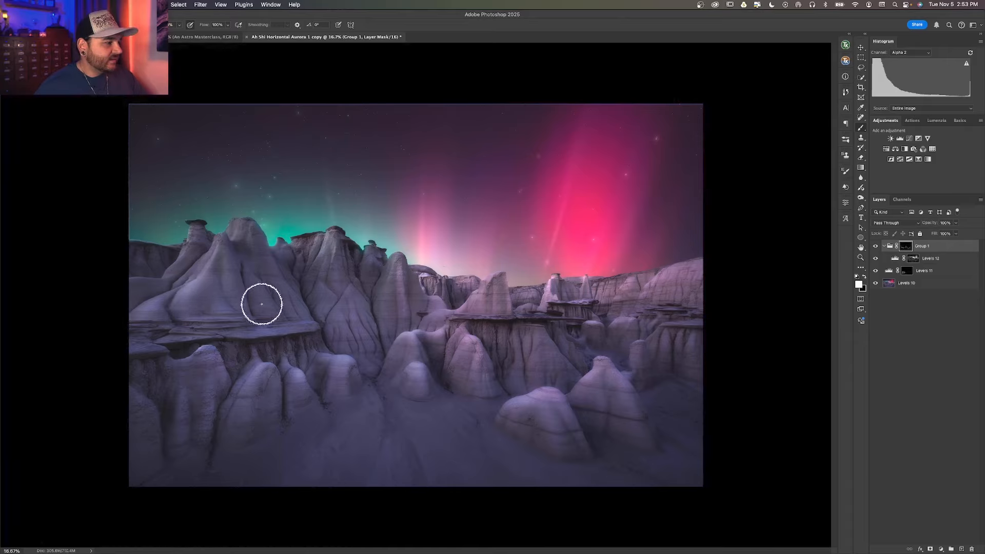
key("bracketleft")
key("bracketleft")
key("bracketleft")
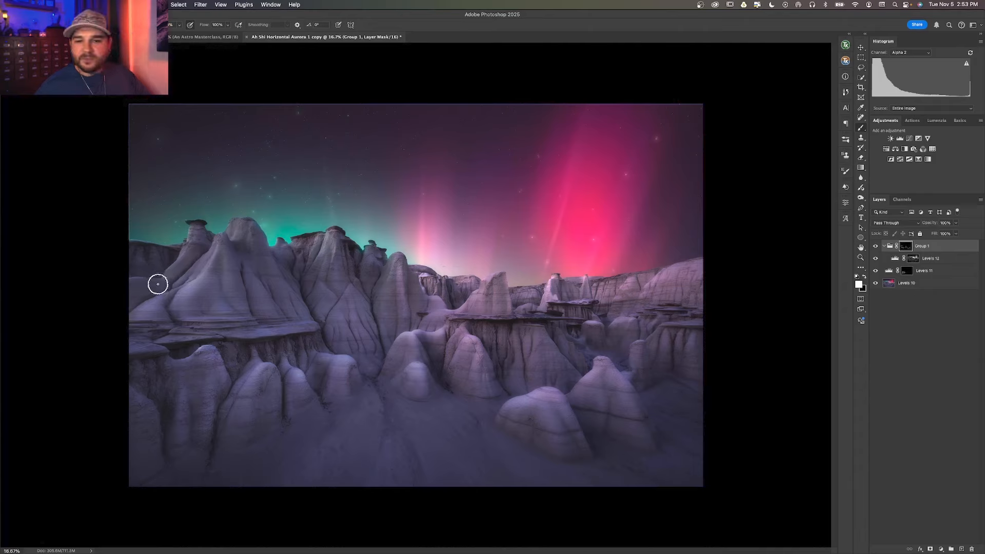